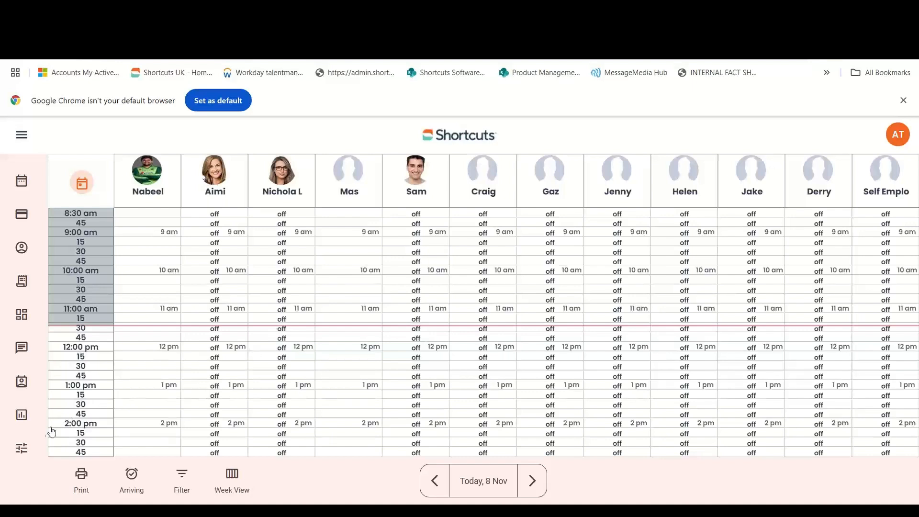
# Expand the Business settings menu in the appointment book's left sidebar.
pyautogui.click(32, 449)
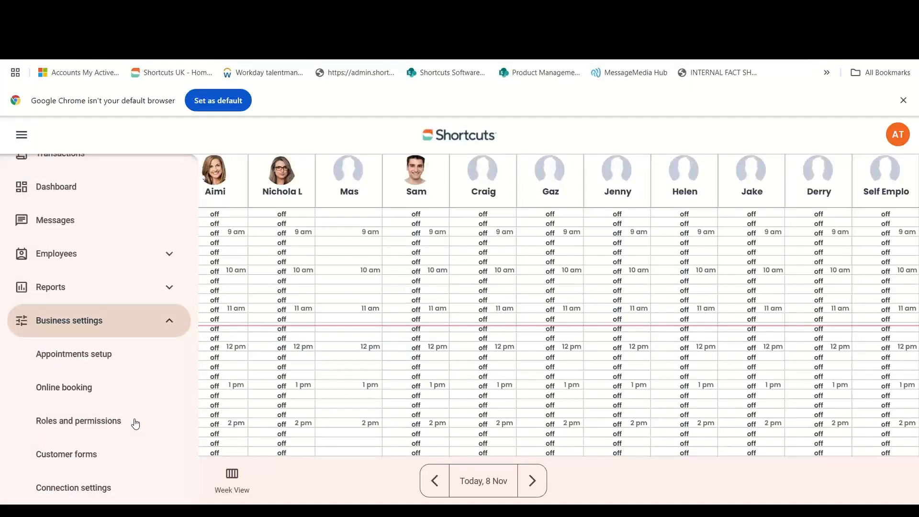
# Confirm the Employee role's Marketing permissions allow configuring customer forms and viewing their history.
pyautogui.click(134, 425)
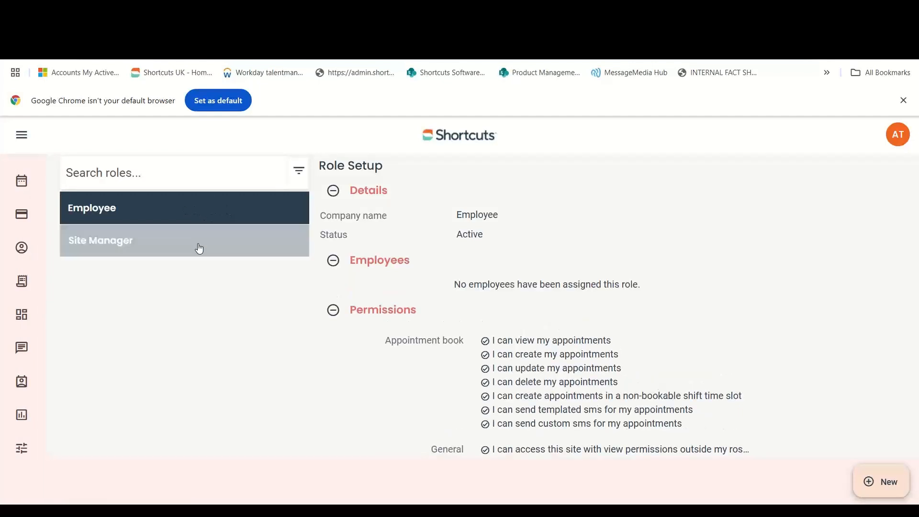
pyautogui.click(194, 206)
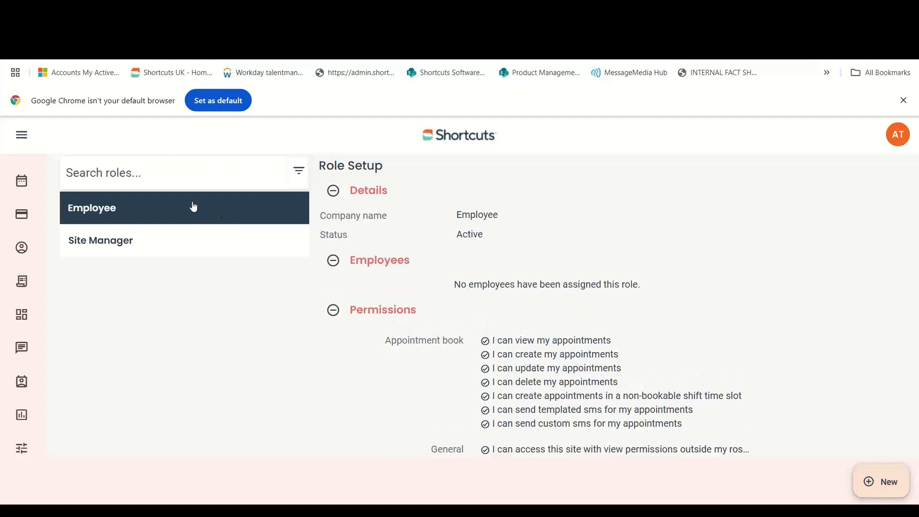
pyautogui.click(413, 314)
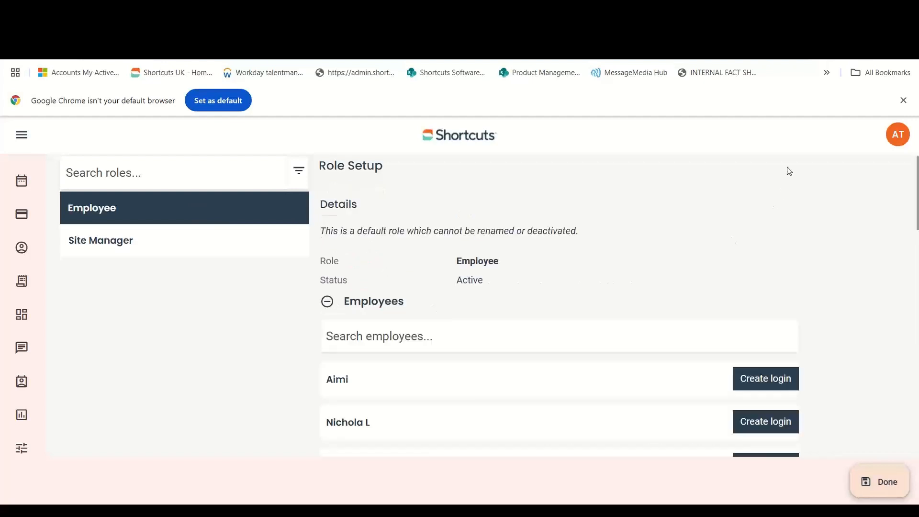
pyautogui.scroll(-10, 812, 243)
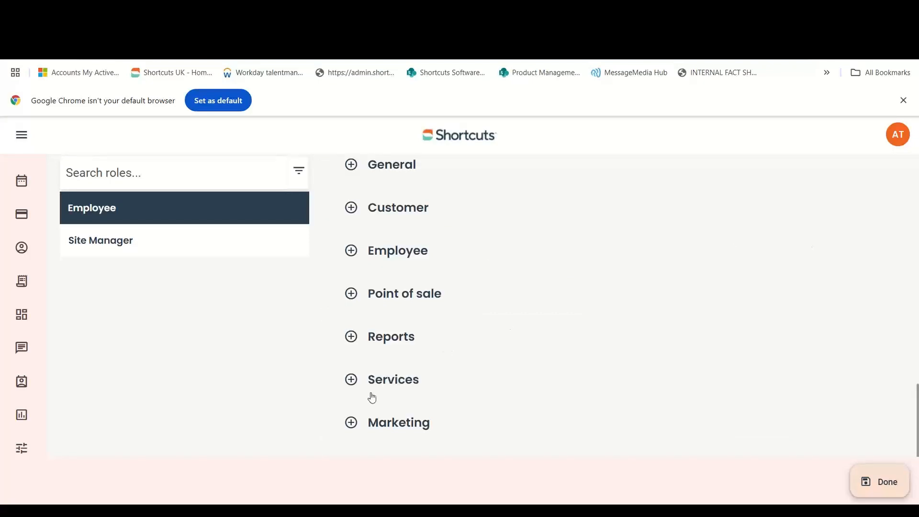
pyautogui.click(355, 421)
pyautogui.scroll(-2, 419, 438)
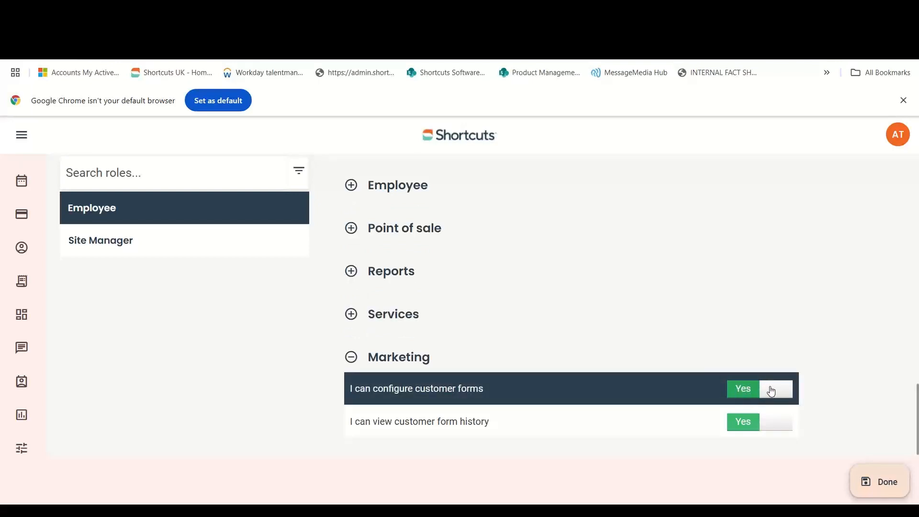
pyautogui.click(870, 477)
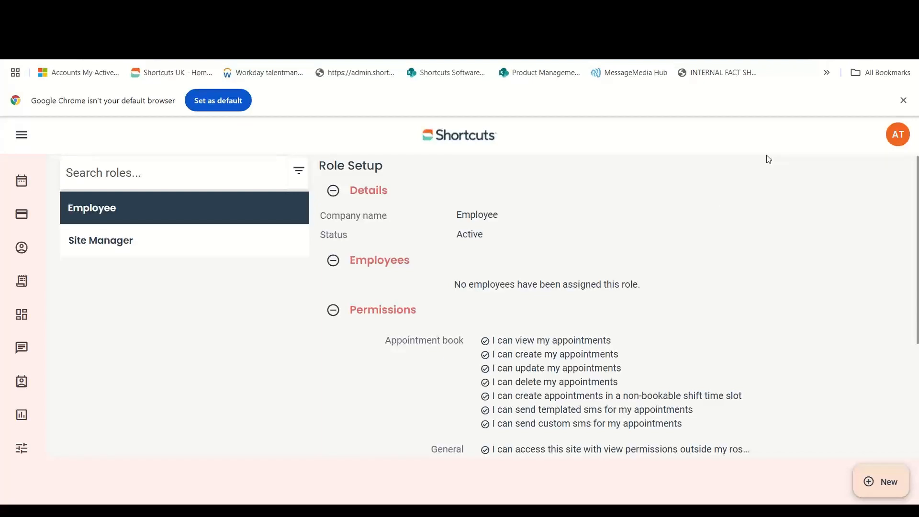
pyautogui.click(32, 451)
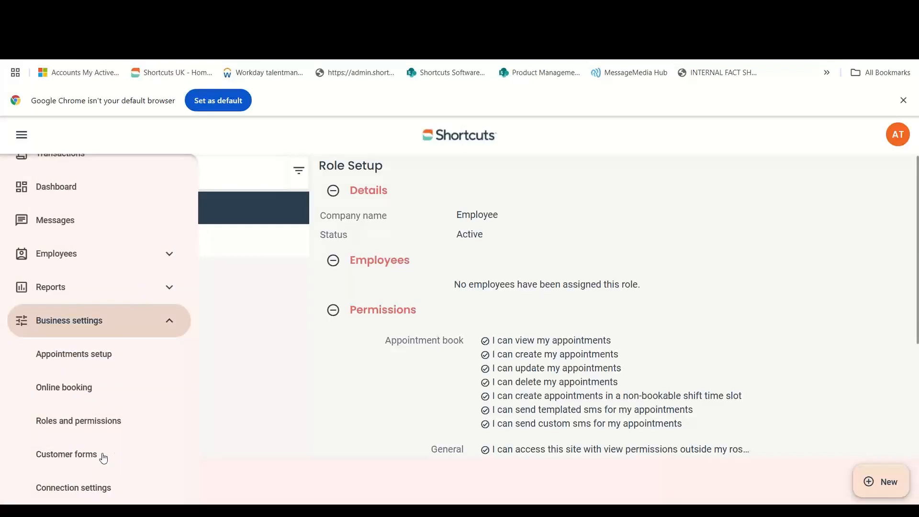
pyautogui.click(103, 458)
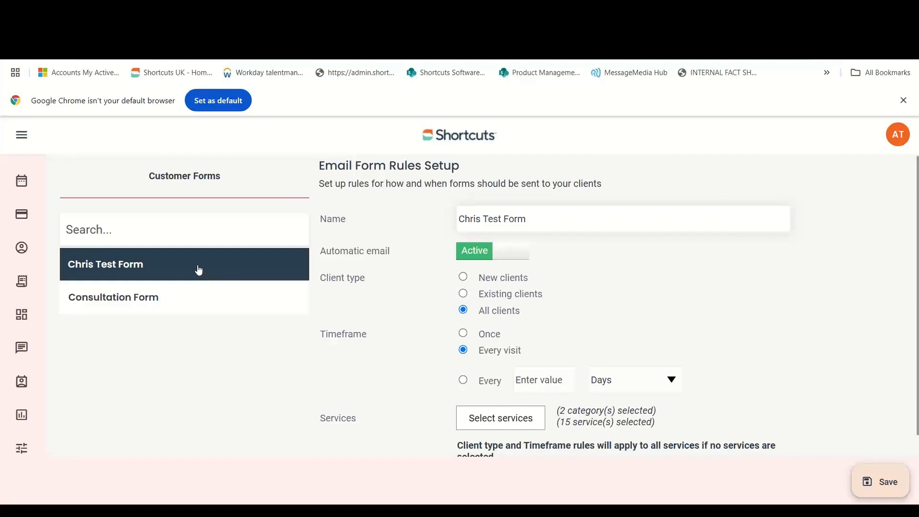
pyautogui.click(196, 267)
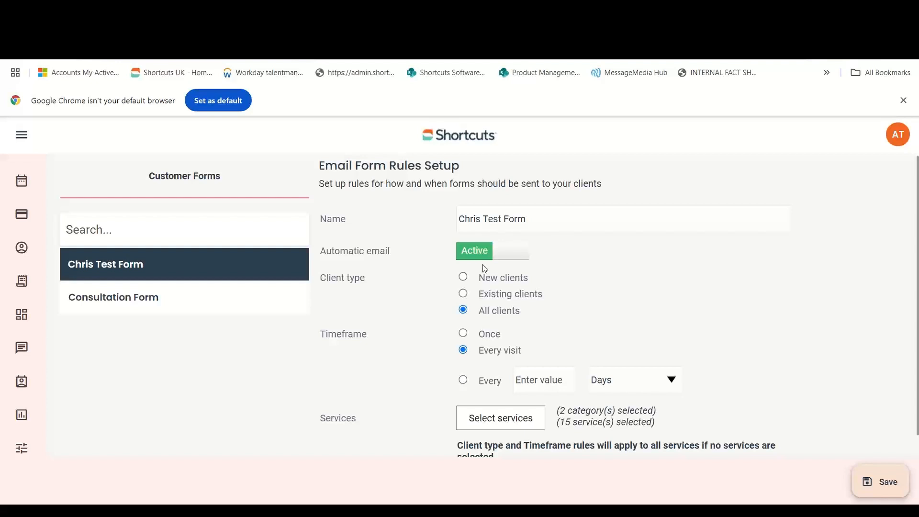
pyautogui.click(464, 278)
pyautogui.click(464, 294)
pyautogui.click(464, 311)
pyautogui.click(464, 334)
pyautogui.click(464, 351)
# Keep the interval unit on Days and bring up the form's service selection.
pyautogui.click(674, 381)
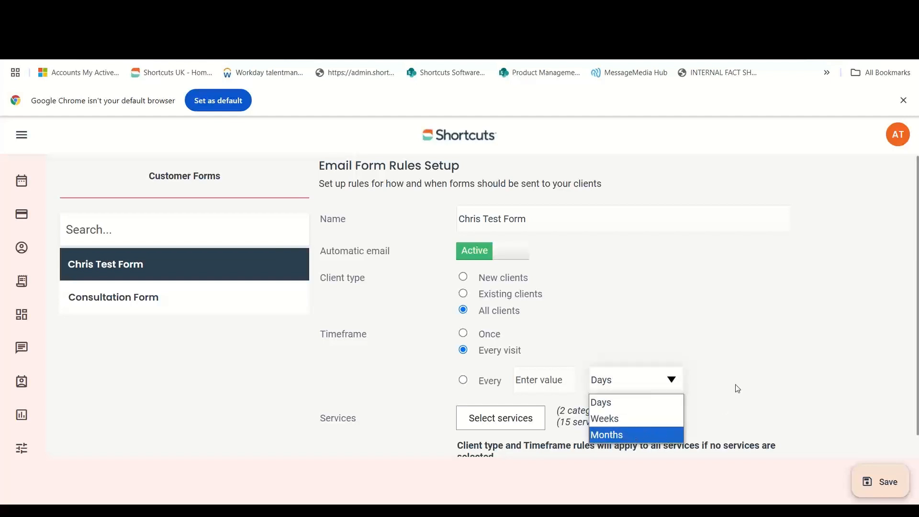
pyautogui.click(741, 365)
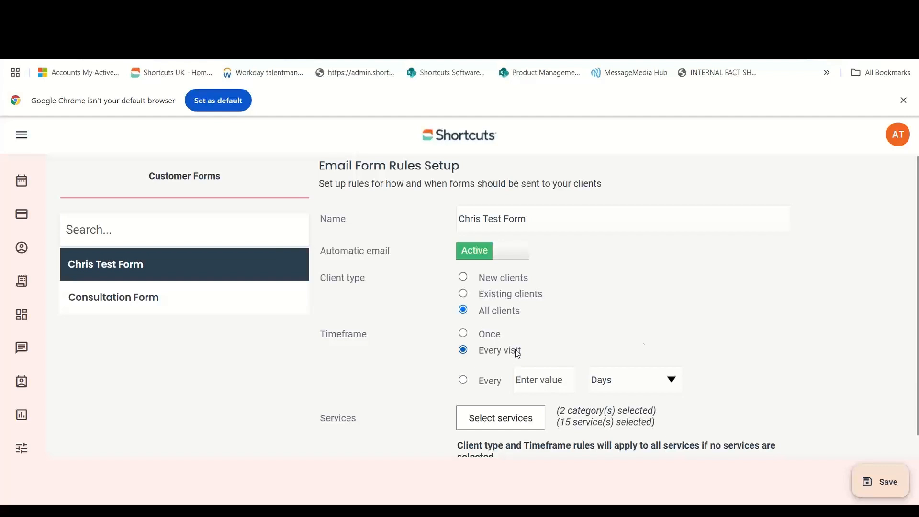
pyautogui.scroll(-1, 712, 345)
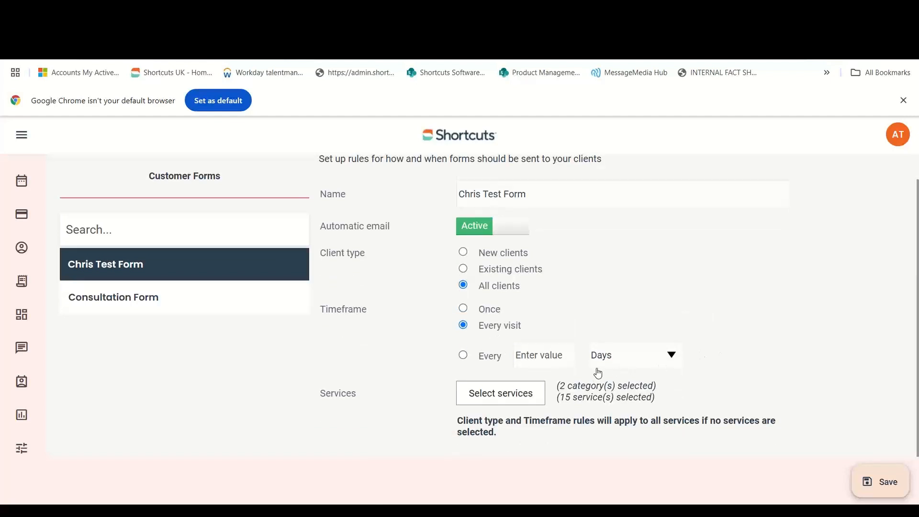
pyautogui.click(537, 395)
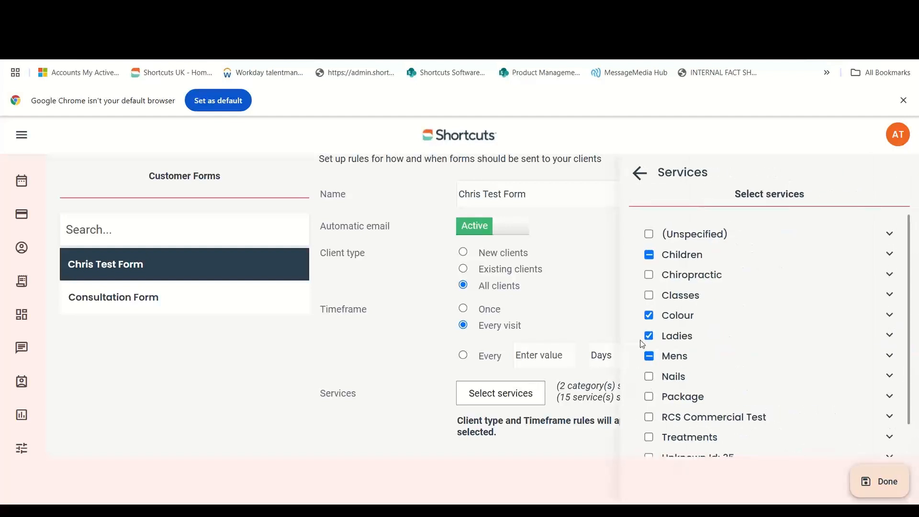
# Browse the Chiropractic, Classes and Nails service categories, leaving the service selection unchanged.
pyautogui.click(650, 276)
pyautogui.click(650, 276)
pyautogui.click(890, 295)
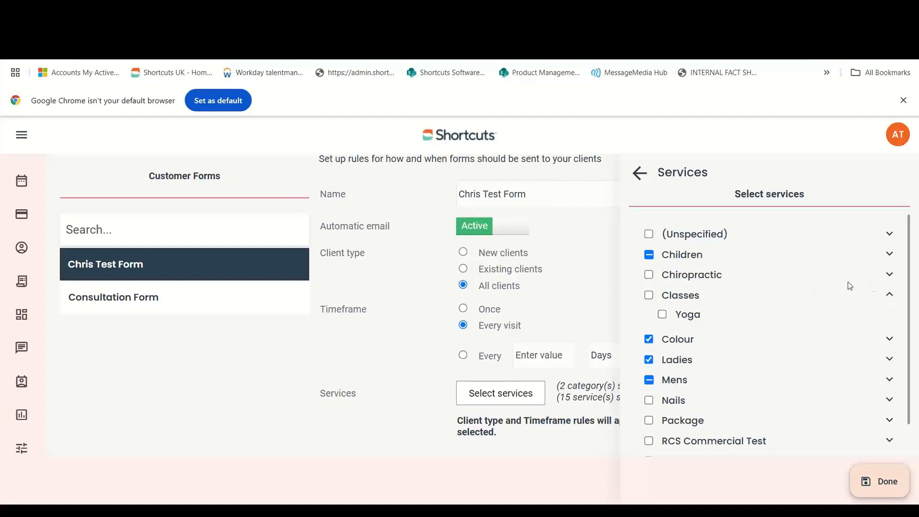
pyautogui.click(890, 295)
pyautogui.rightClick(858, 371)
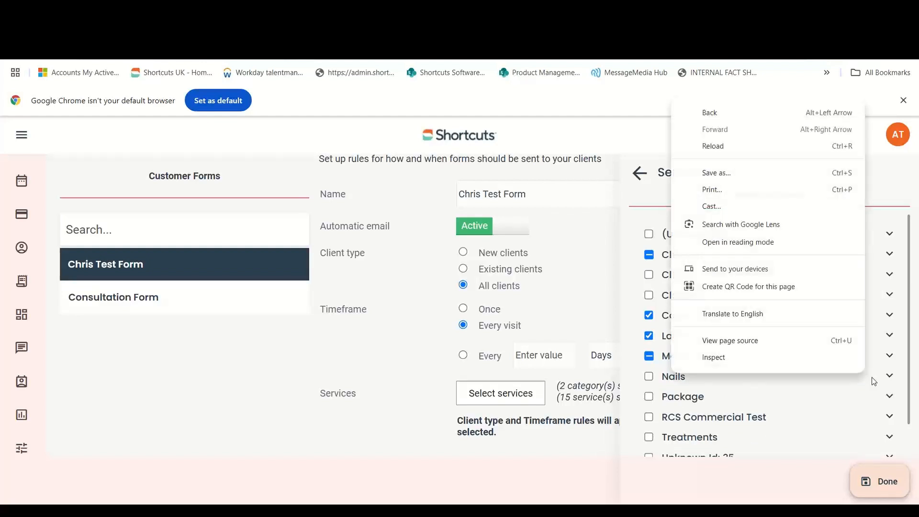
pyautogui.click(890, 376)
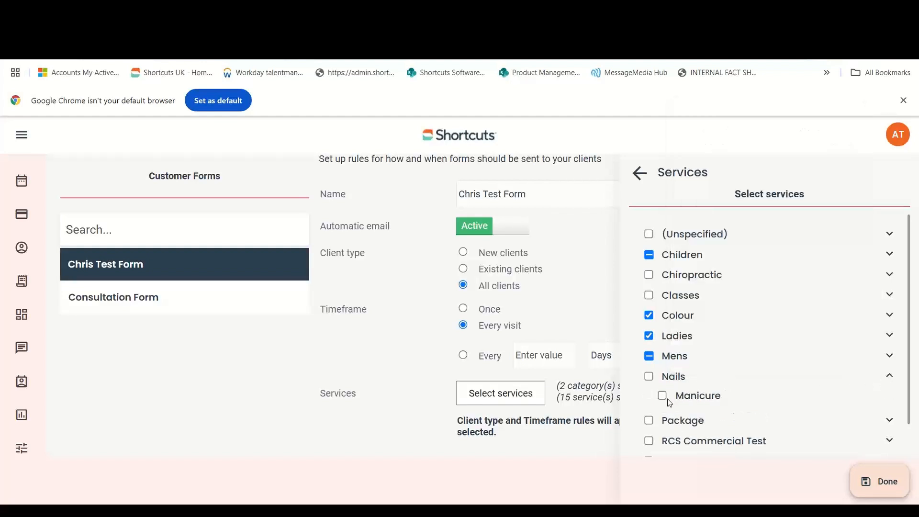
pyautogui.click(890, 377)
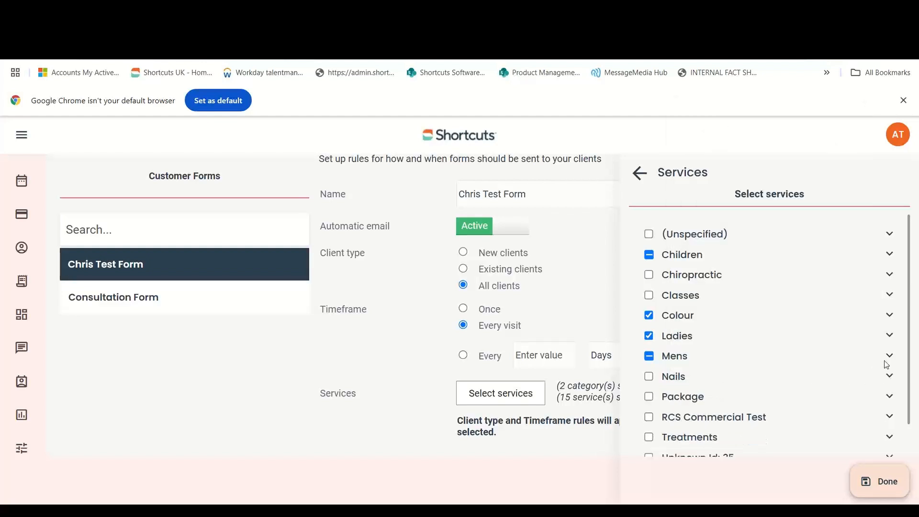
pyautogui.click(873, 484)
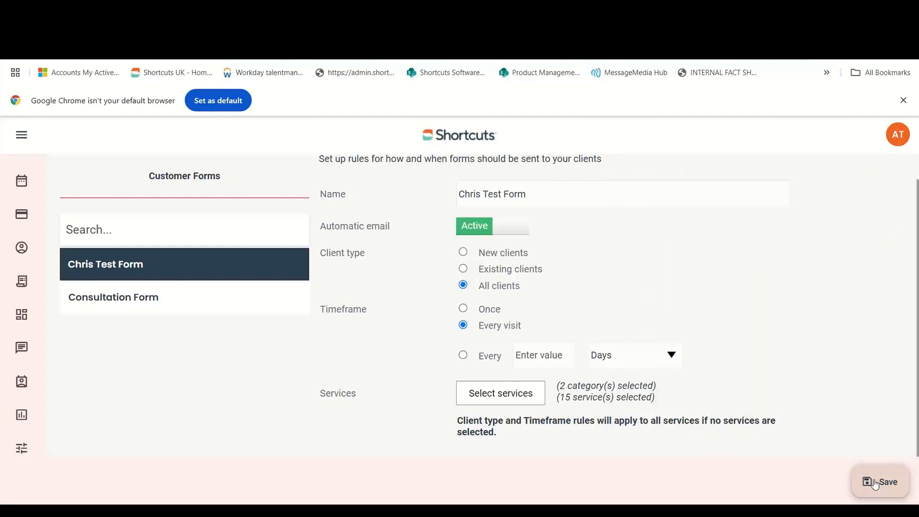
# Save the form rules, dismiss the acknowledgement-email warning, and go to Messages.
pyautogui.click(875, 484)
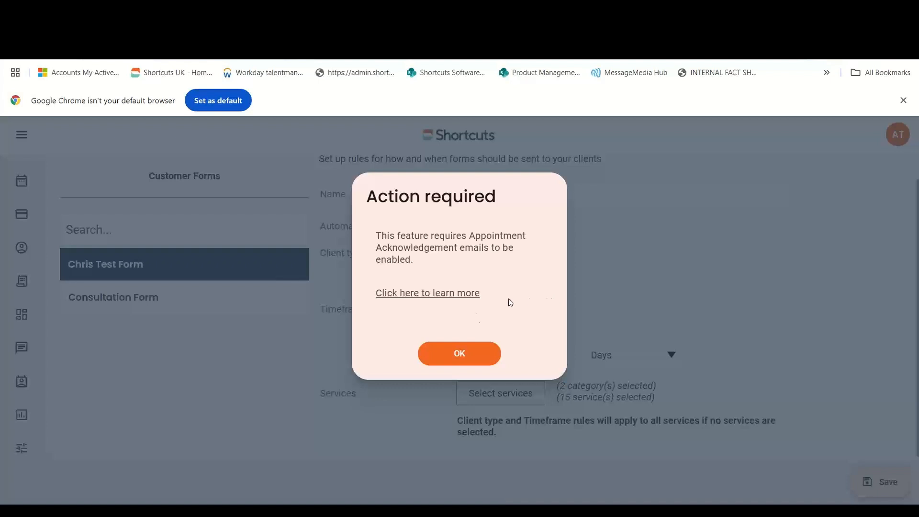
pyautogui.click(458, 355)
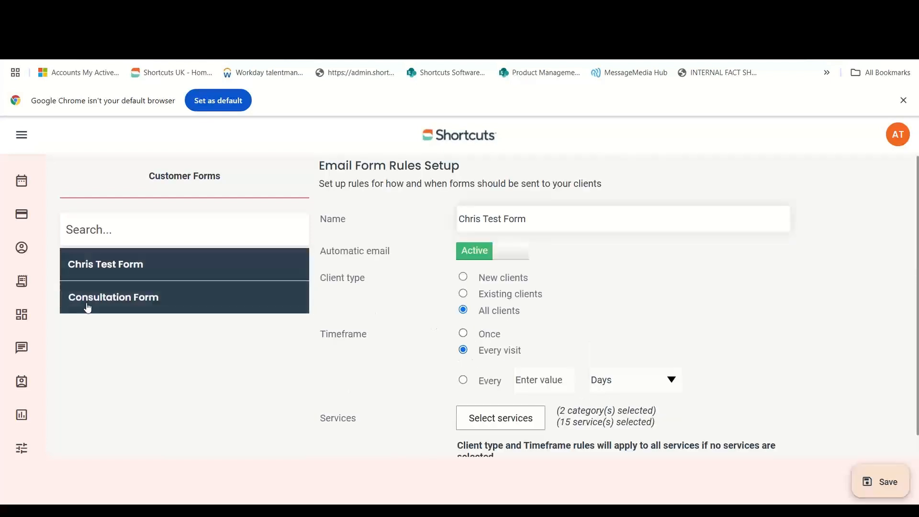
pyautogui.click(19, 352)
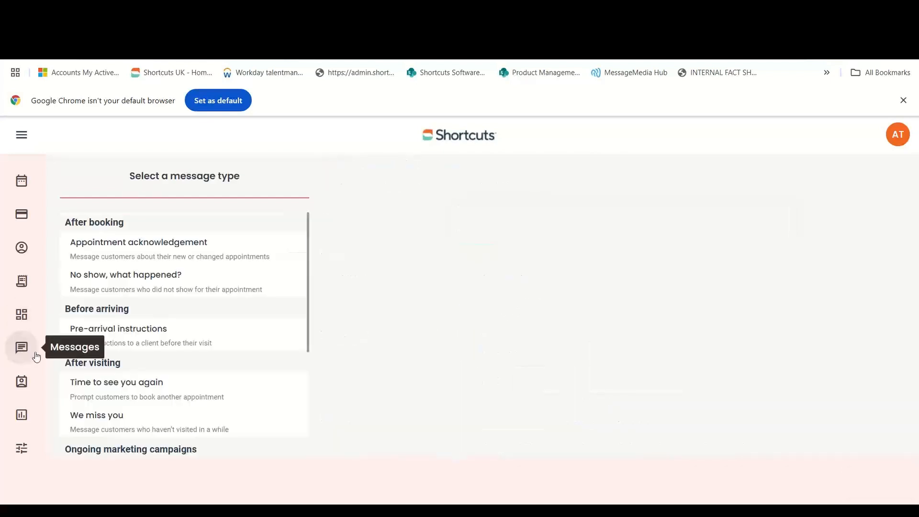
# Open the Appointment acknowledgement message, keep its 10-minute send schedule, and expand Email.
pyautogui.click(263, 254)
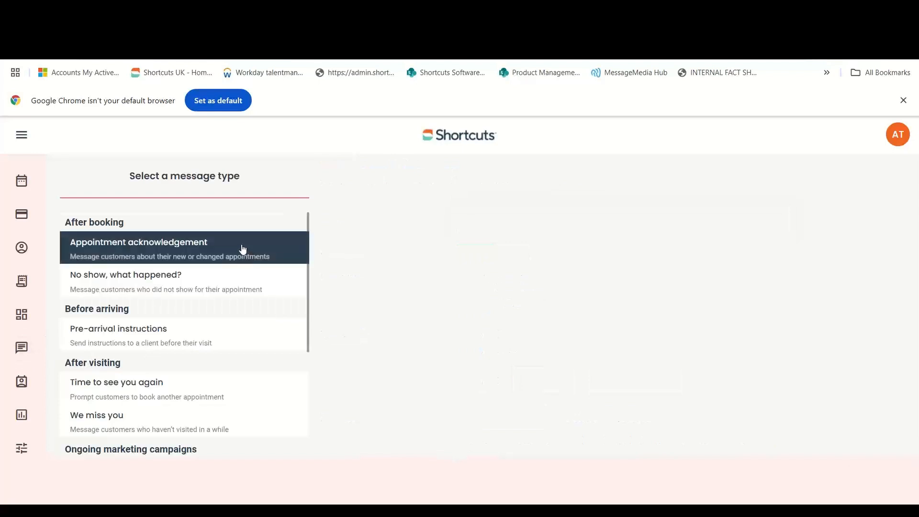
pyautogui.click(243, 249)
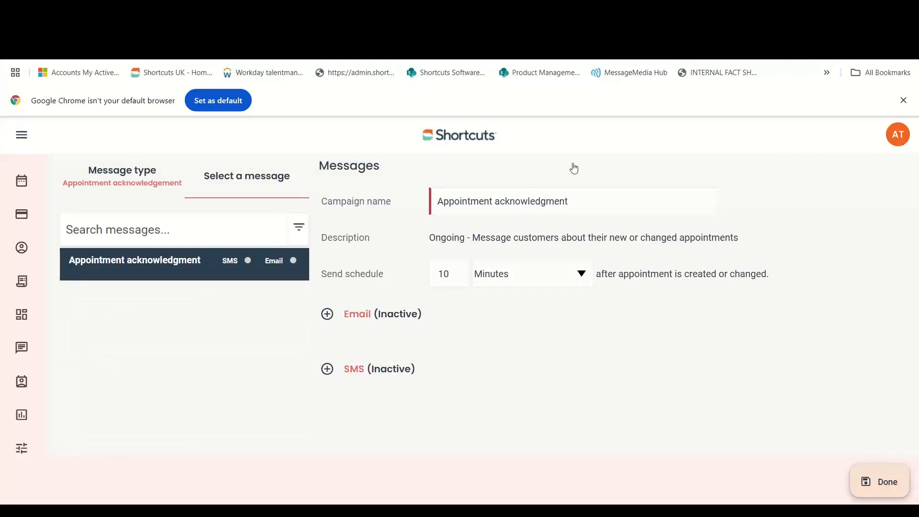
pyautogui.click(583, 275)
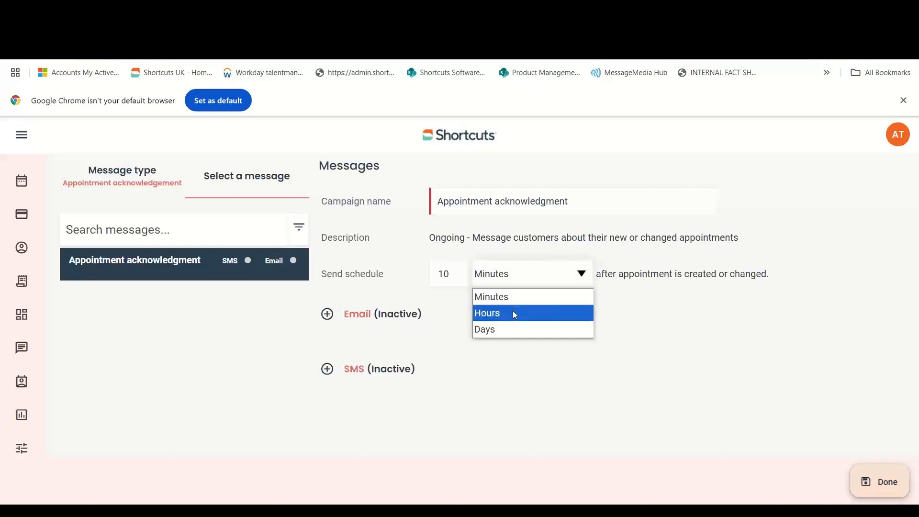
pyautogui.moveTo(618, 274); pyautogui.dragTo(771, 272)
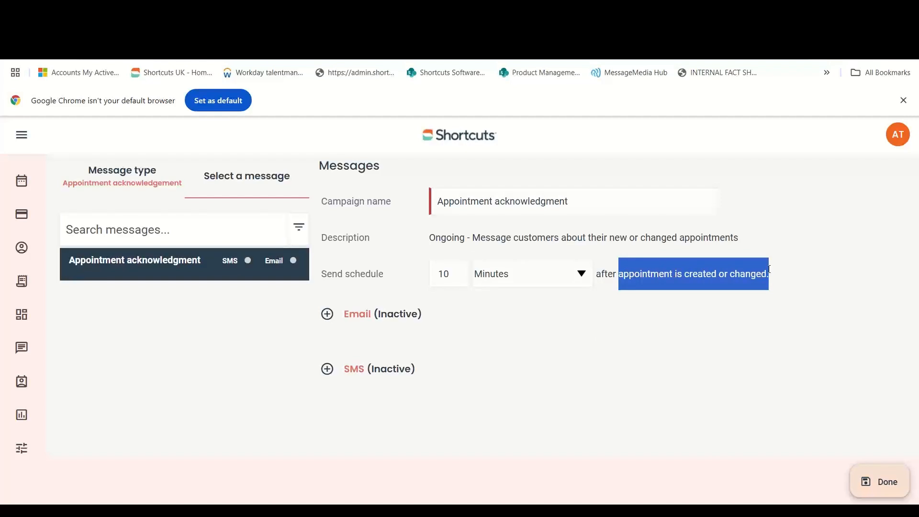
pyautogui.click(788, 266)
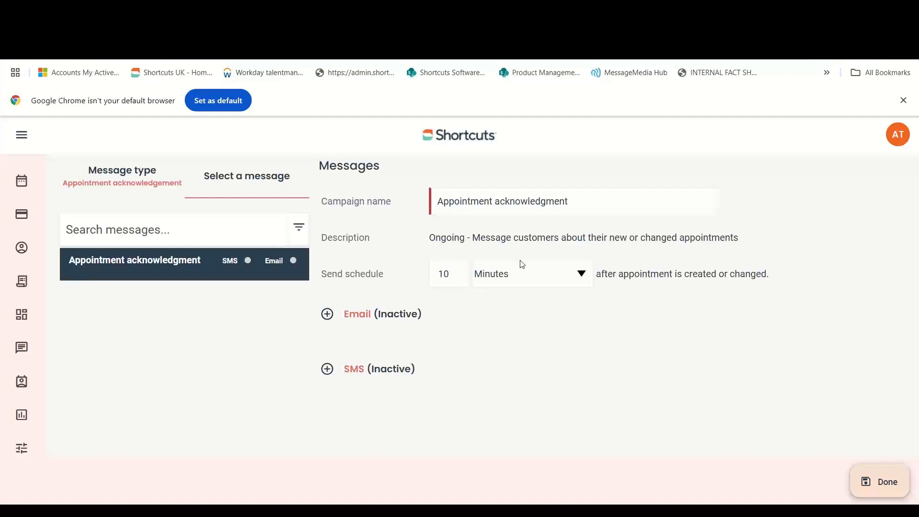
pyautogui.click(352, 320)
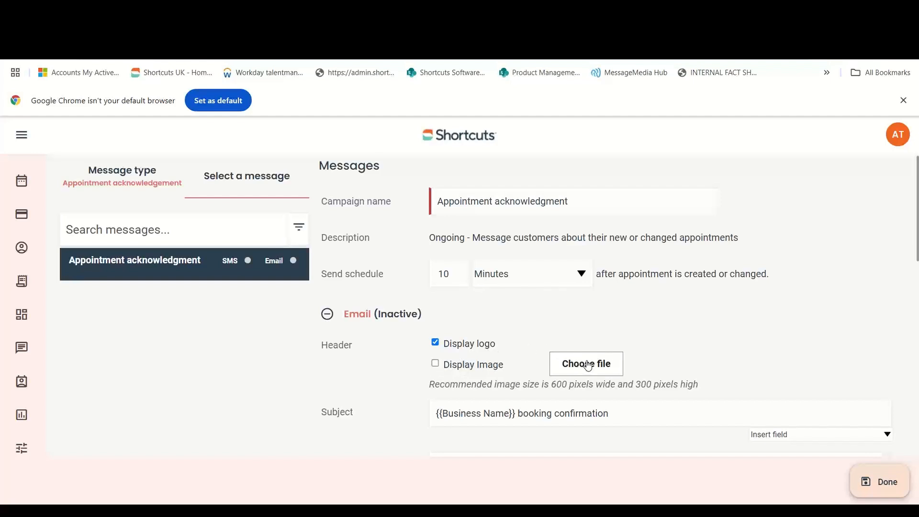
# Activate the acknowledgement email containing the {{Link to Forms}} placeholder and close the editor.
pyautogui.scroll(-2, 773, 311)
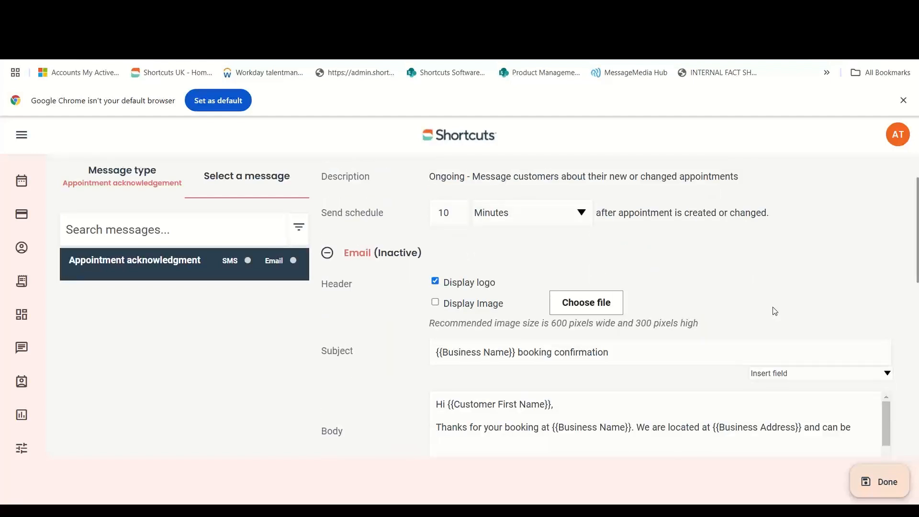
pyautogui.scroll(-1, 775, 309)
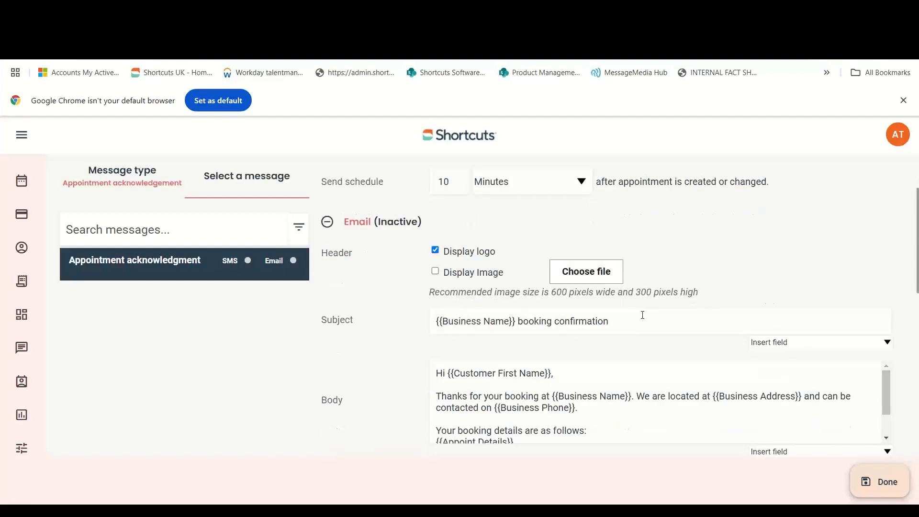
pyautogui.scroll(-1, 610, 312)
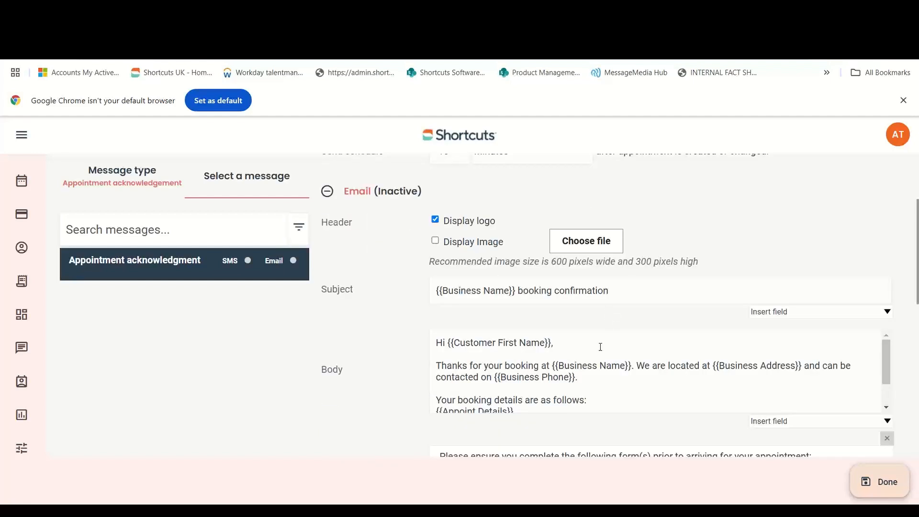
pyautogui.scroll(-2, 610, 322)
pyautogui.scroll(-1, 472, 360)
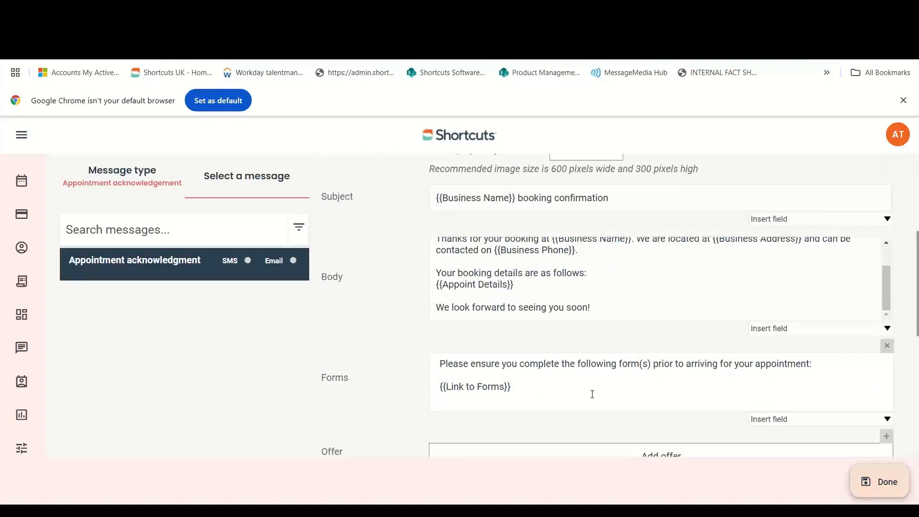
pyautogui.moveTo(512, 387); pyautogui.dragTo(444, 388)
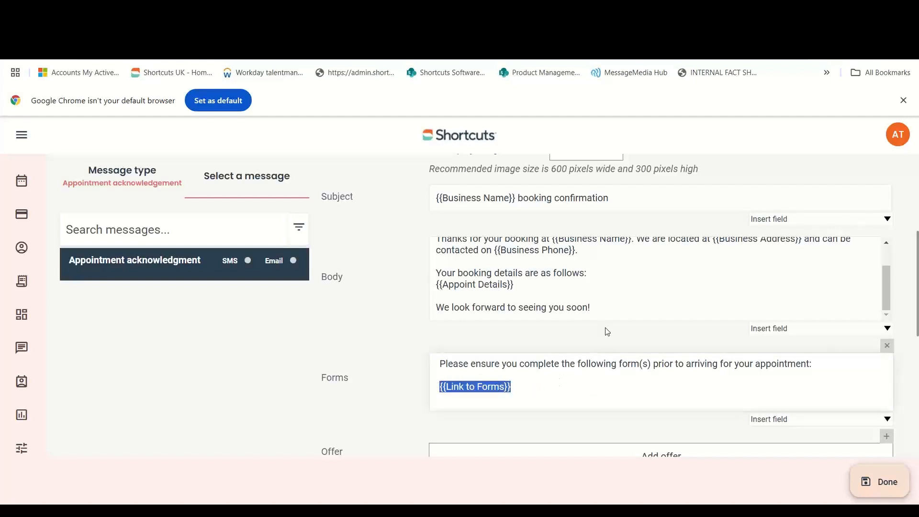
pyautogui.scroll(-6, 605, 328)
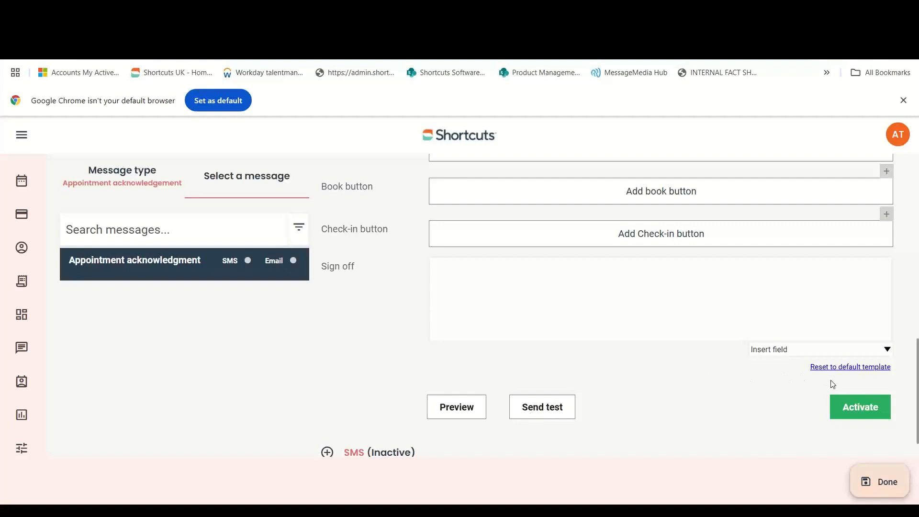
pyautogui.click(875, 408)
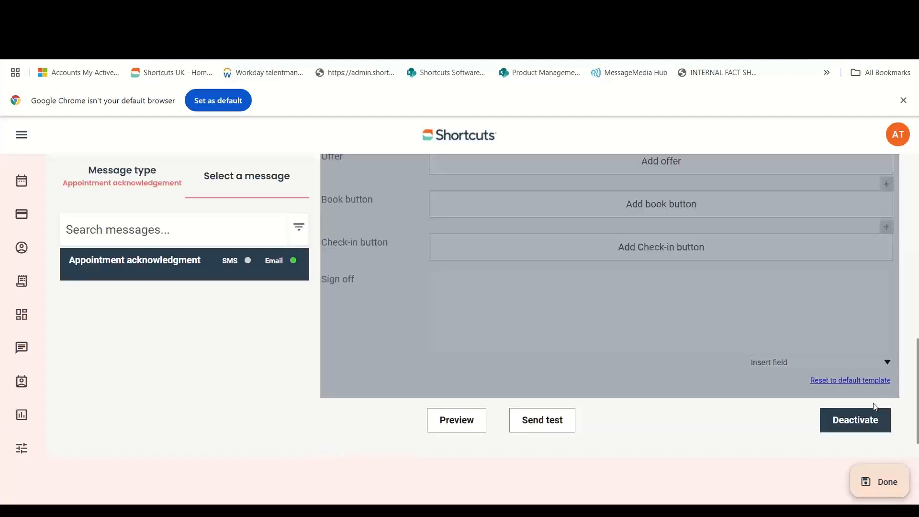
pyautogui.click(875, 484)
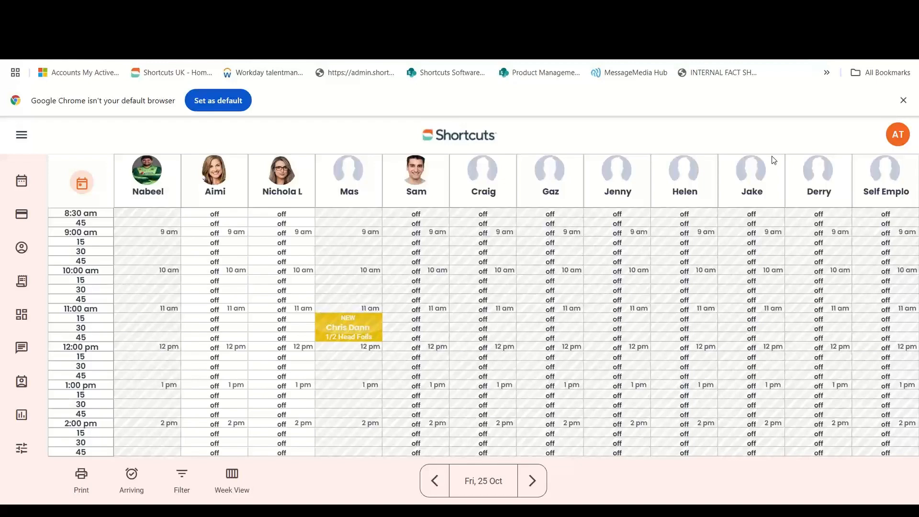
# Switch to Outlook's booking confirmation email for Friday, 11 October 2024.
pyautogui.hotkey('alt', 'Tab')
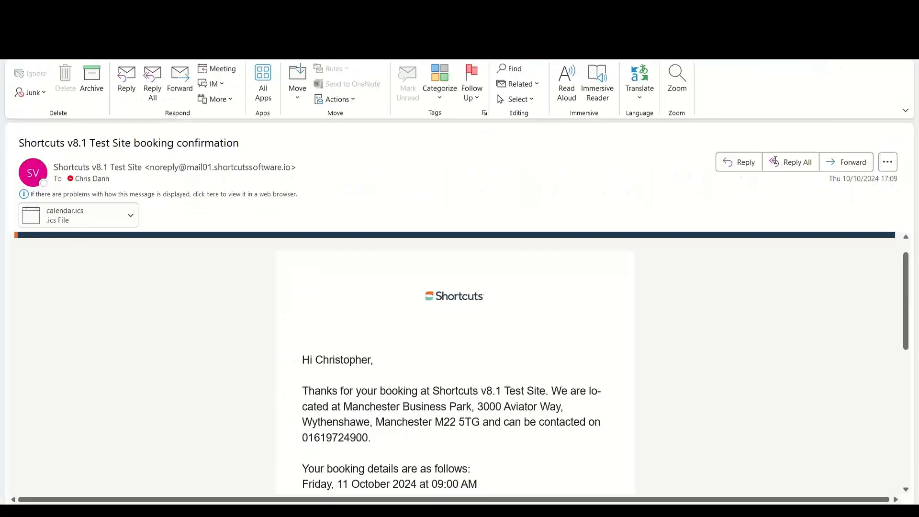
# Scroll the confirmation email to its two form links, then return to the appointment book.
pyautogui.scroll(-5, 635, 292)
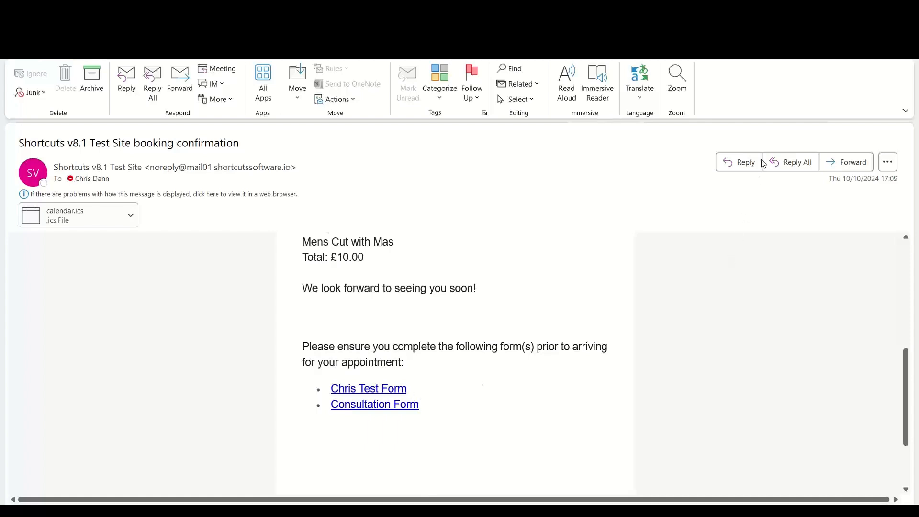
pyautogui.hotkey('alt', 'Tab')
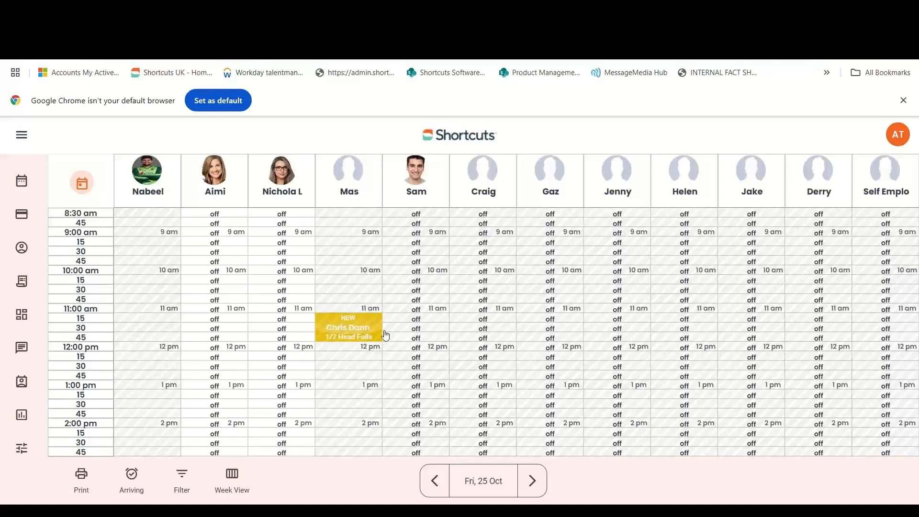
# Check form status on the 11:15 1/2 Head Foils booking and view the customer's forms.
pyautogui.click(334, 322)
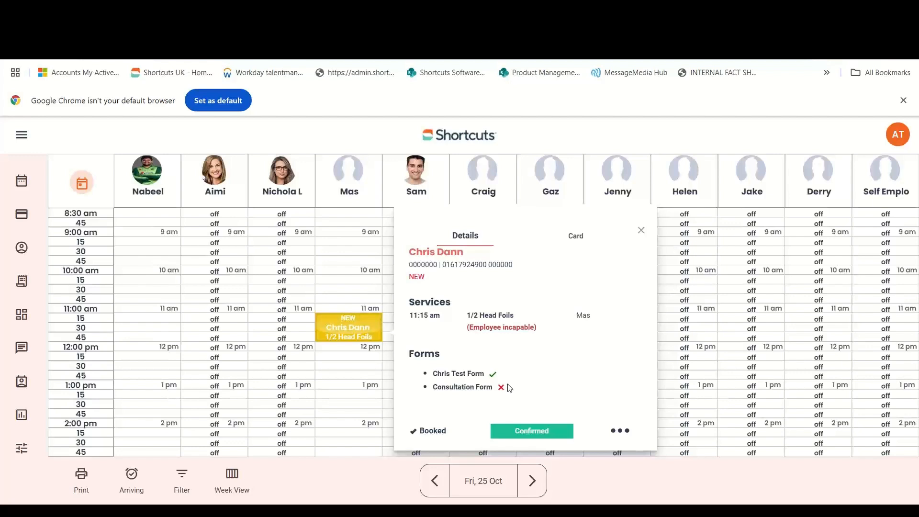
pyautogui.click(627, 434)
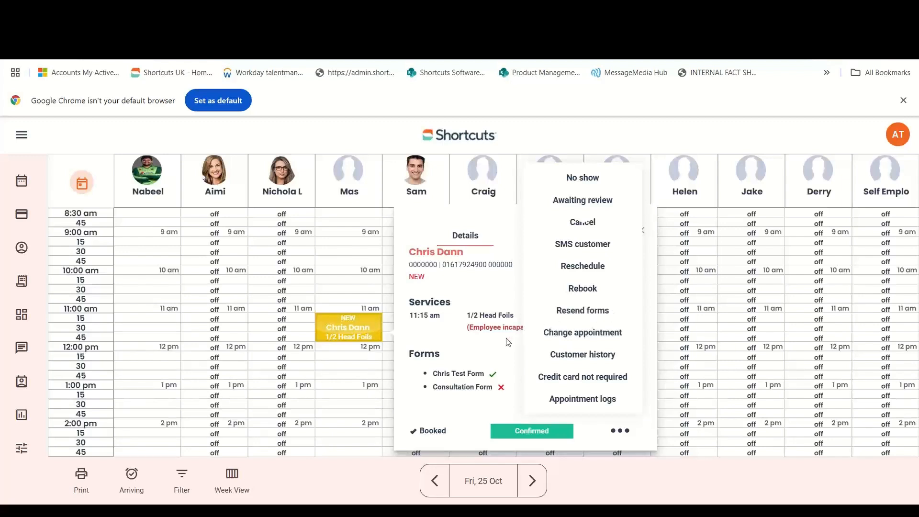
pyautogui.click(454, 379)
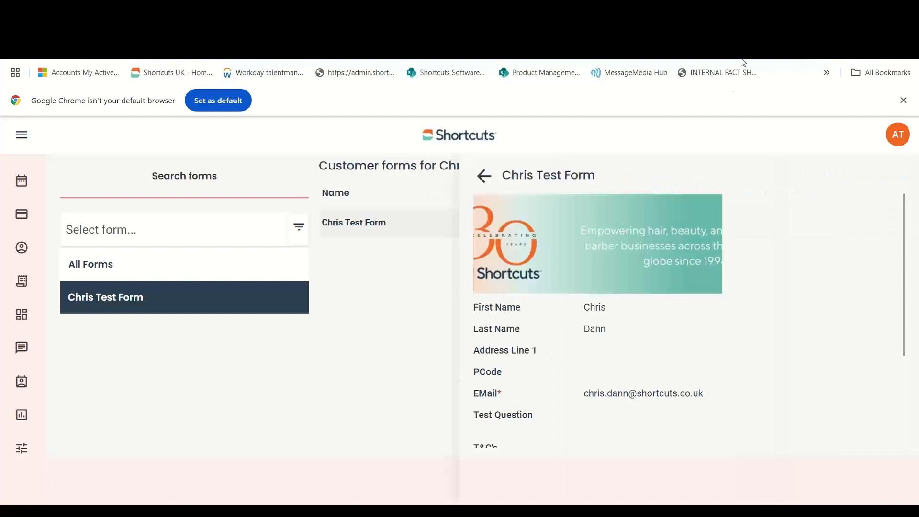
# Review the submitted Chris Test Form, then search customers by a customer's first name.
pyautogui.scroll(-3, 690, 299)
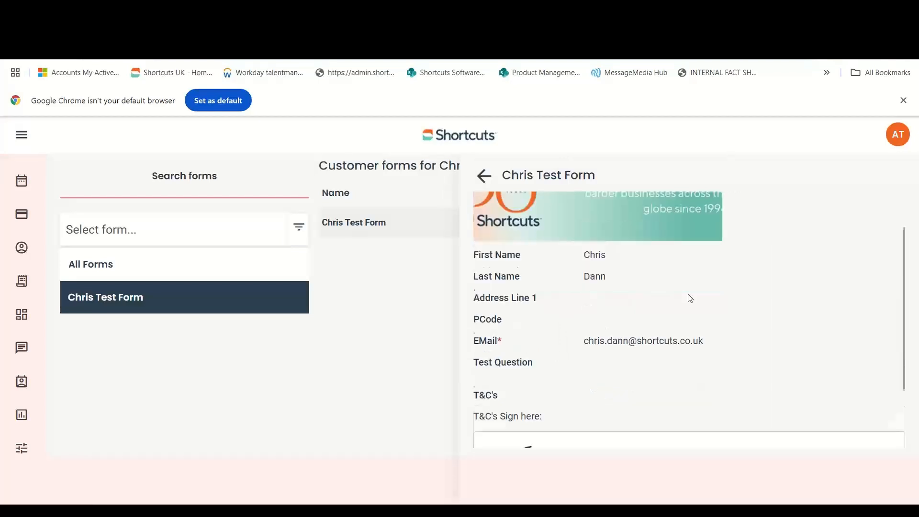
pyautogui.scroll(3, 703, 329)
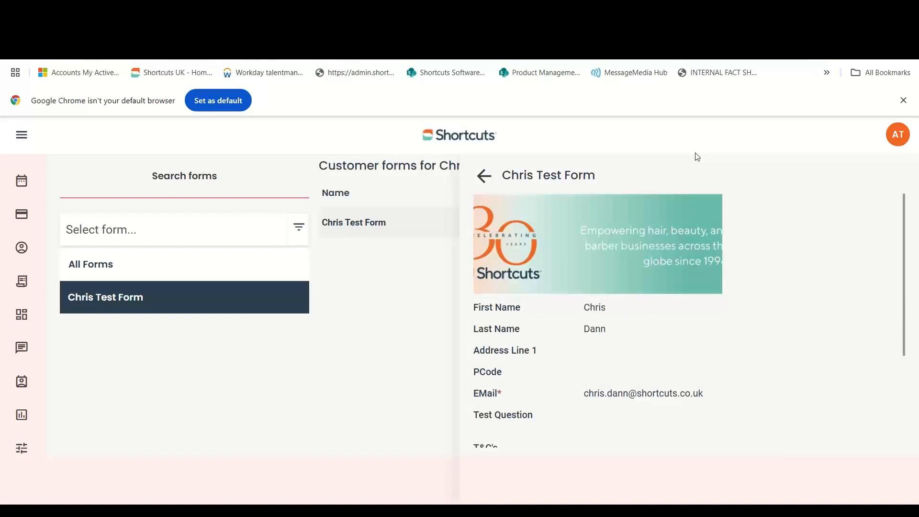
pyautogui.click(23, 248)
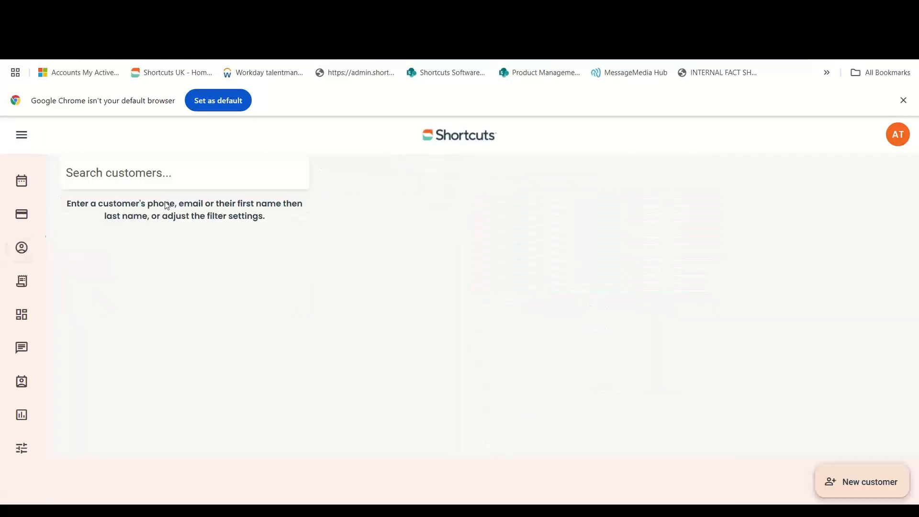
pyautogui.click(198, 174)
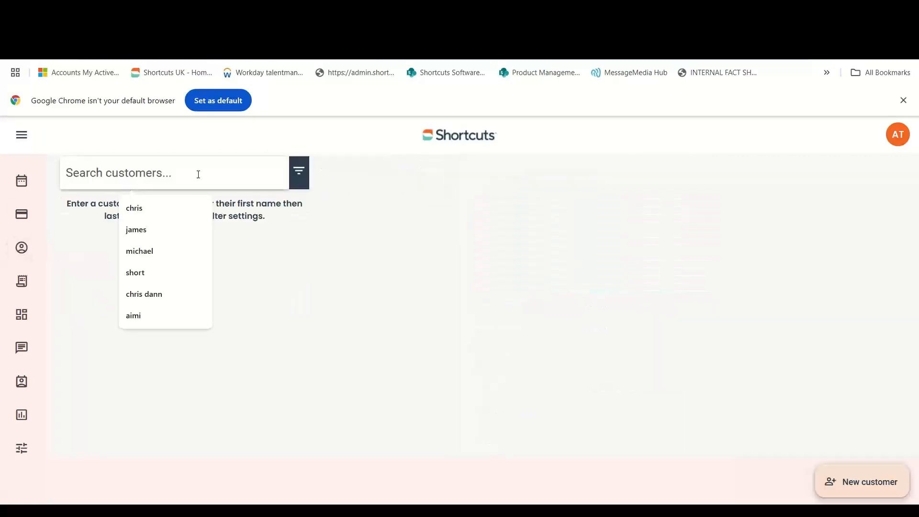
pyautogui.write('michael')
pyautogui.press('Return')
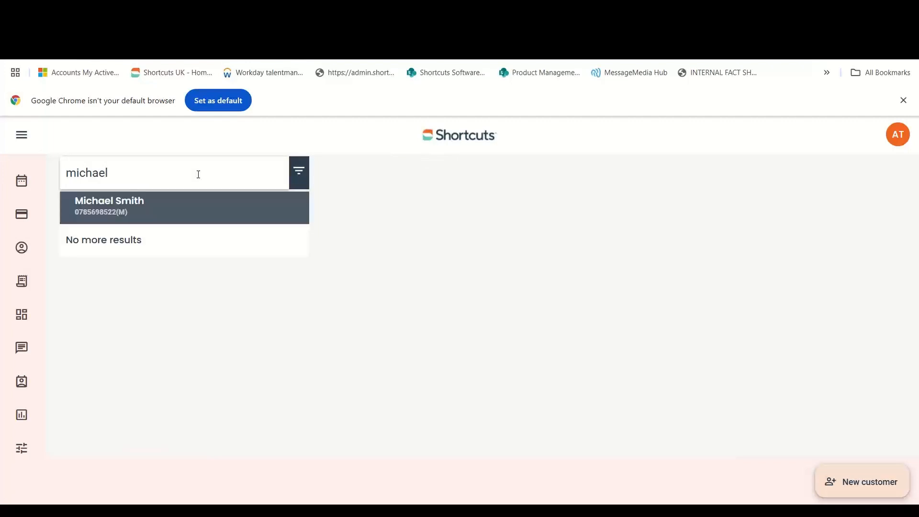